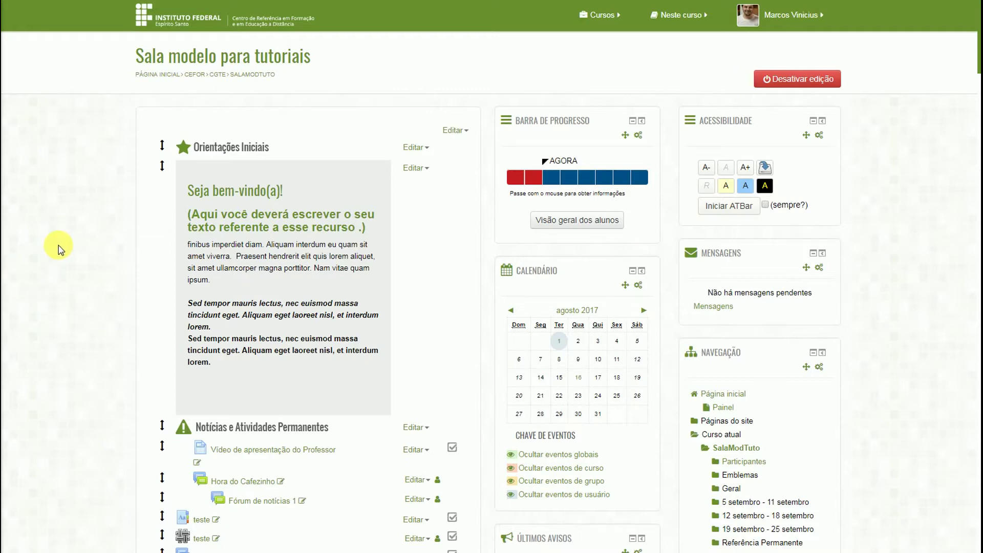
- Add an Escolha activity to the Semana 1 section of the course
scroll(60, 249, down, 9)
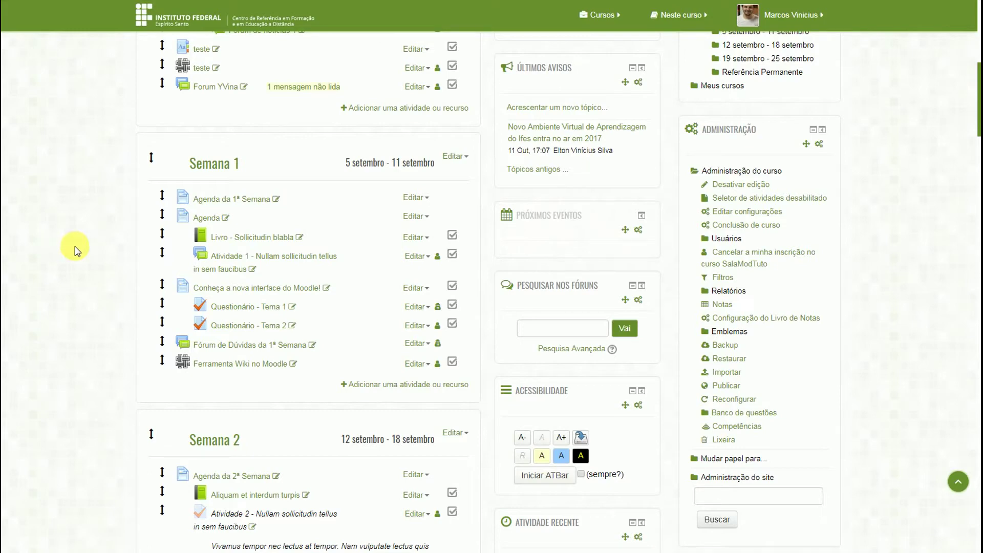
click(407, 384)
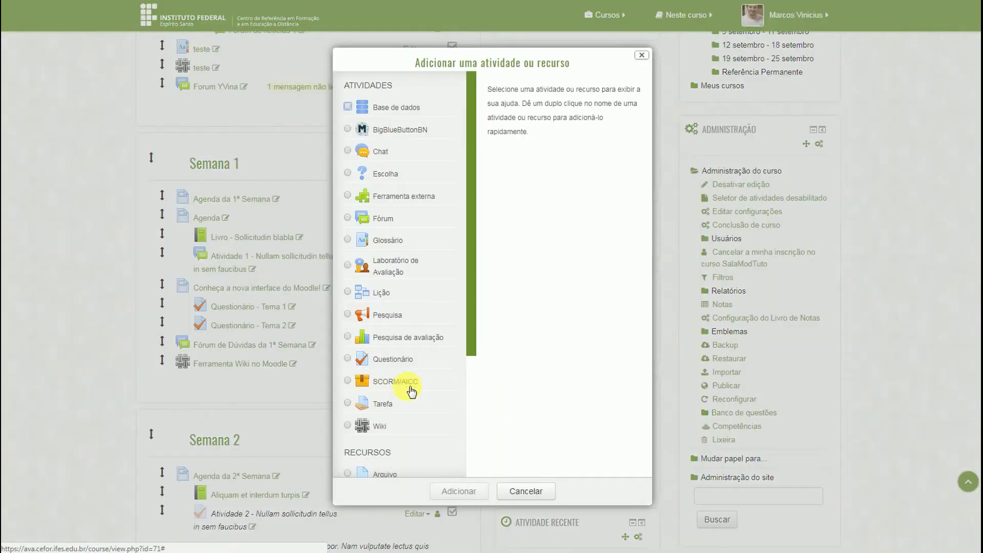
drag(471, 260, 474, 213)
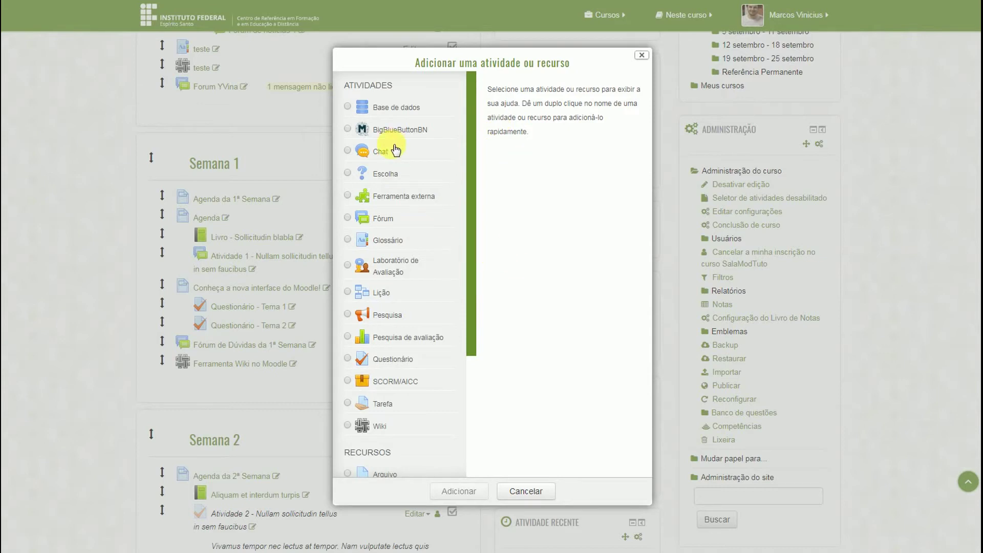
click(382, 173)
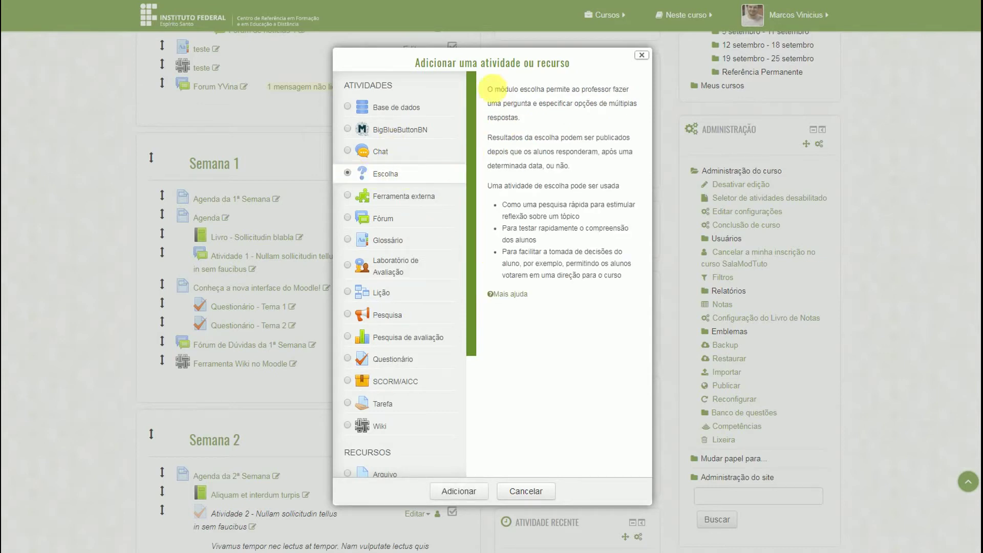
click(458, 492)
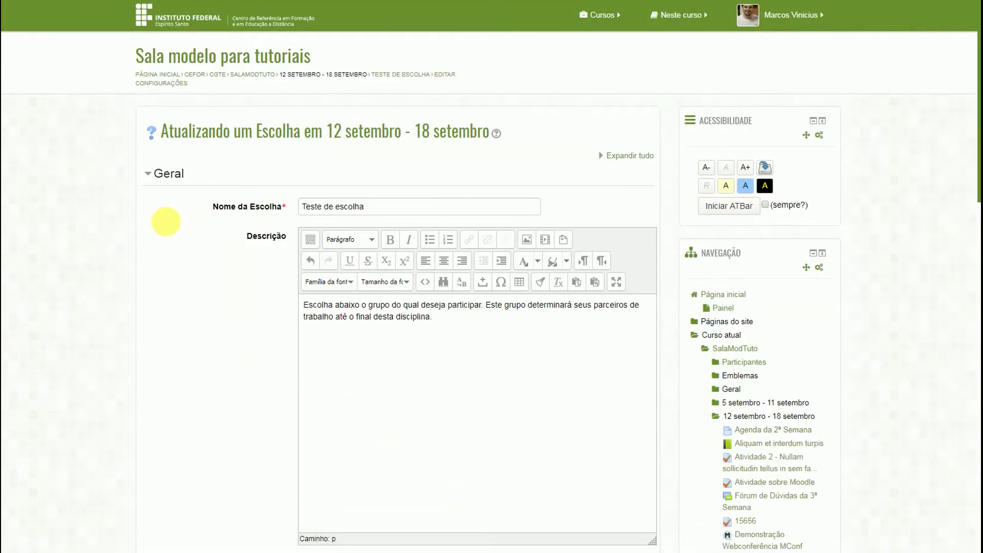
- Extend the choice activity's name so it reads "Teste de escolha - Escolha o que quiser"
click(384, 211)
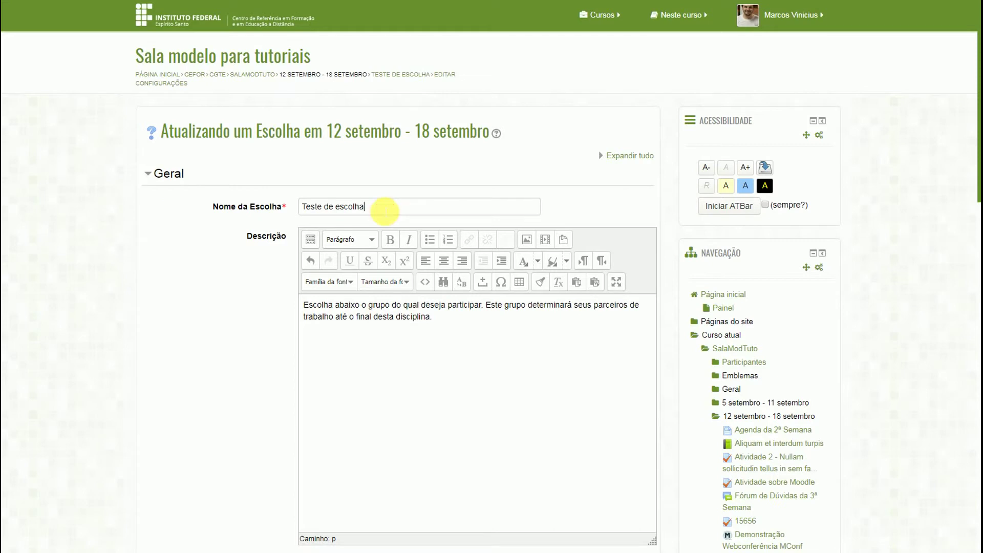
drag(378, 210, 265, 207)
click(379, 211)
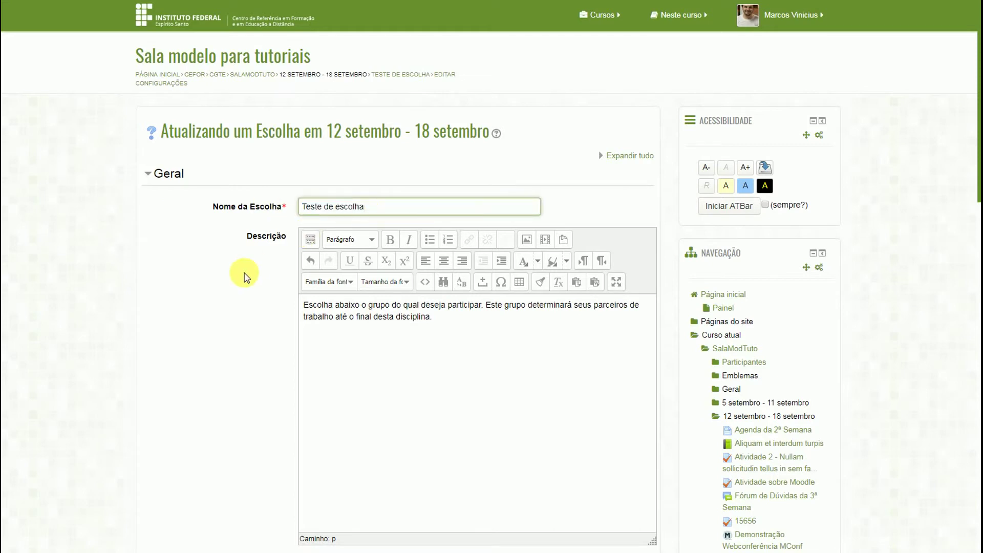
text(- Escolha o que quiser)
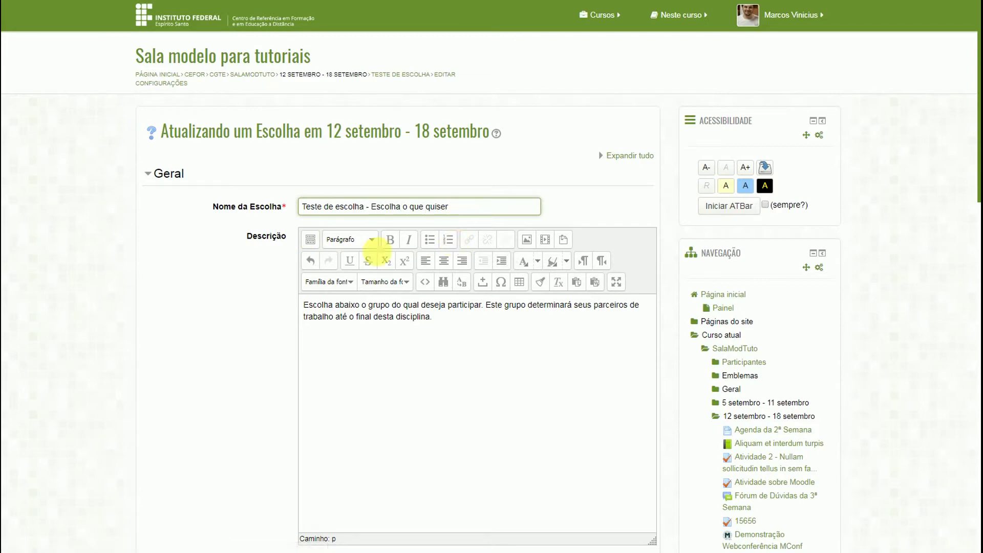
- Set the display mode for the choice options to Disposição Vertical
scroll(241, 318, down, 2)
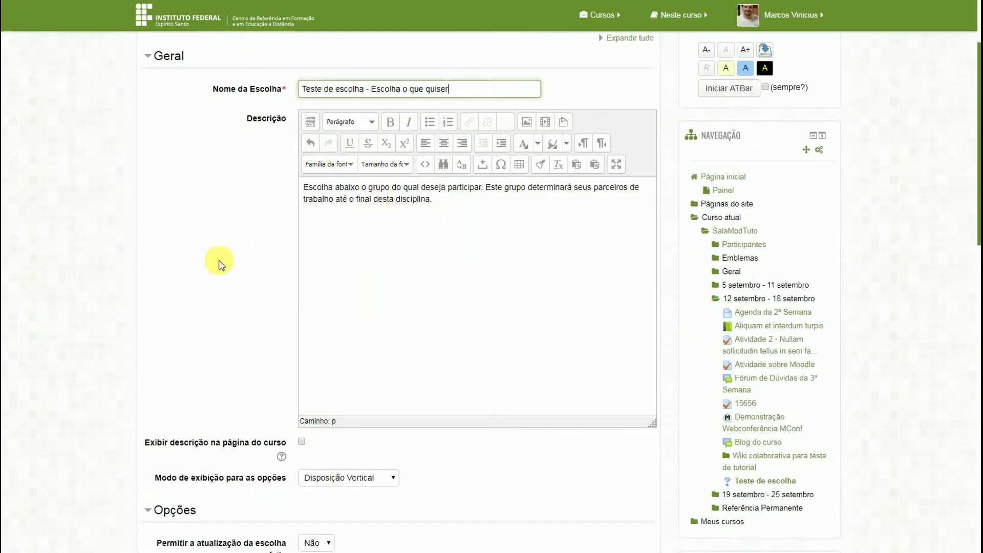
scroll(218, 265, down, 1)
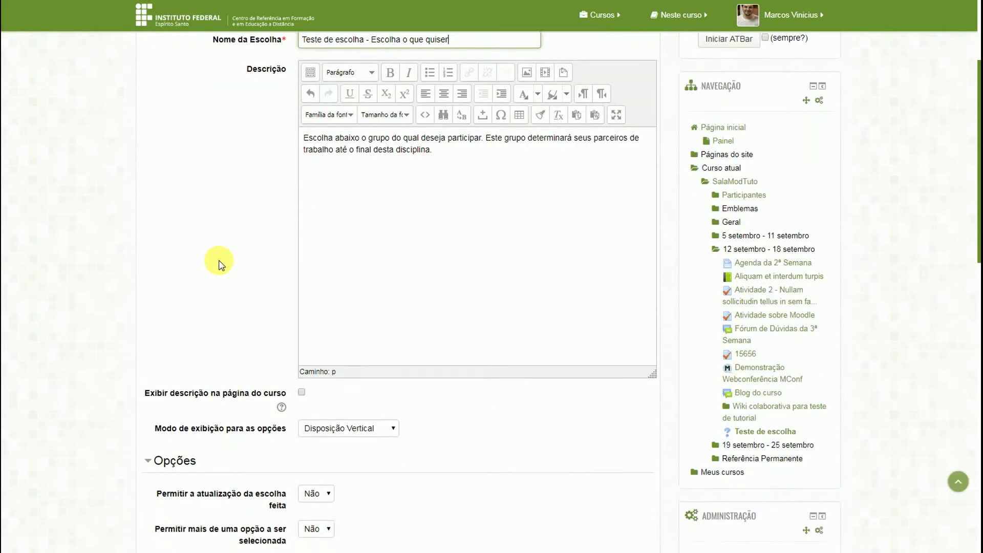
scroll(219, 264, down, 2)
click(333, 306)
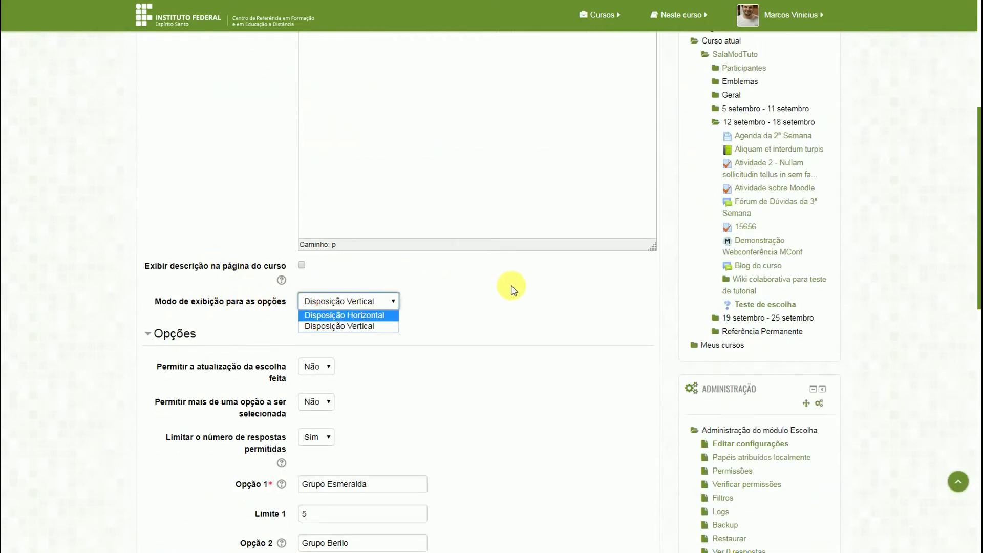
click(344, 326)
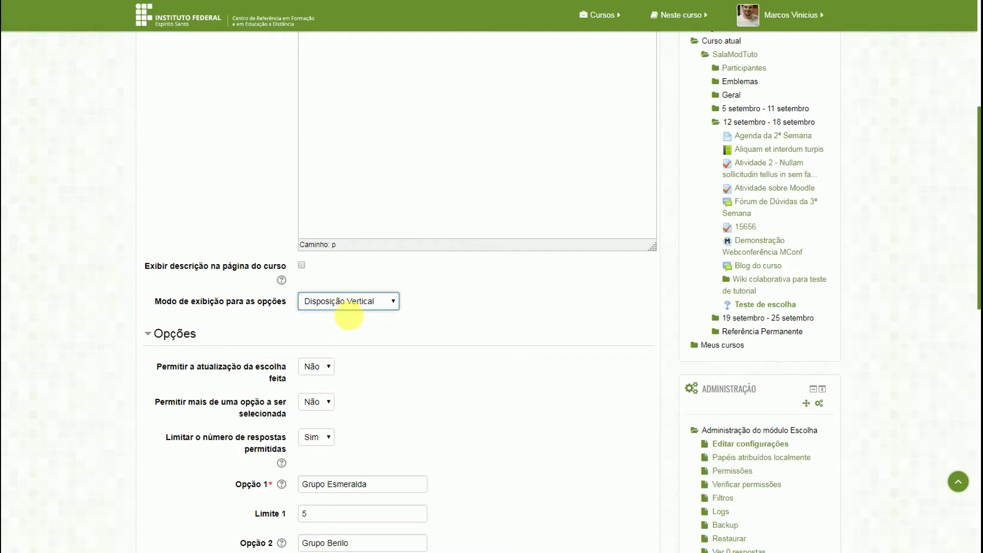
- Examine the available settings for updating a submitted choice and for selecting more than one option
scroll(402, 348, down, 3)
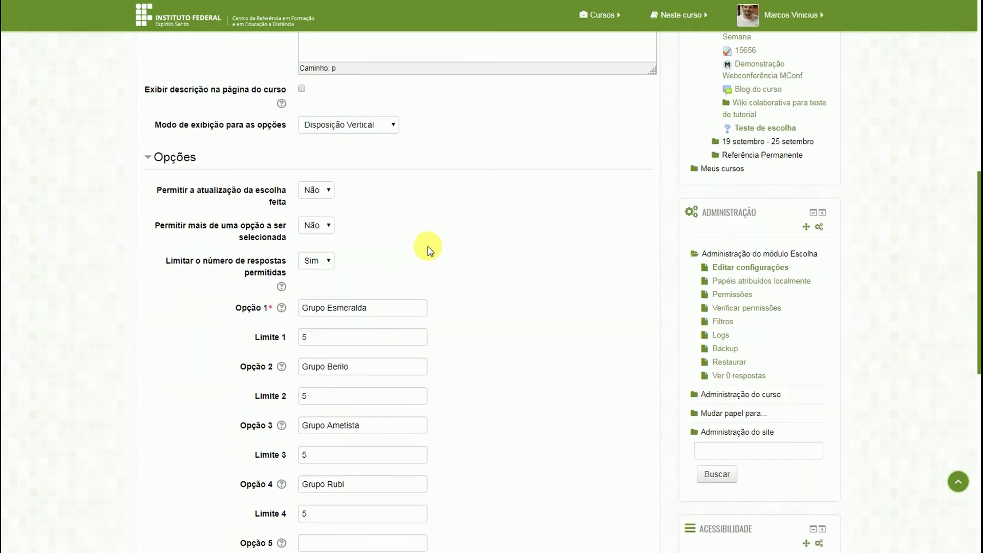
click(325, 192)
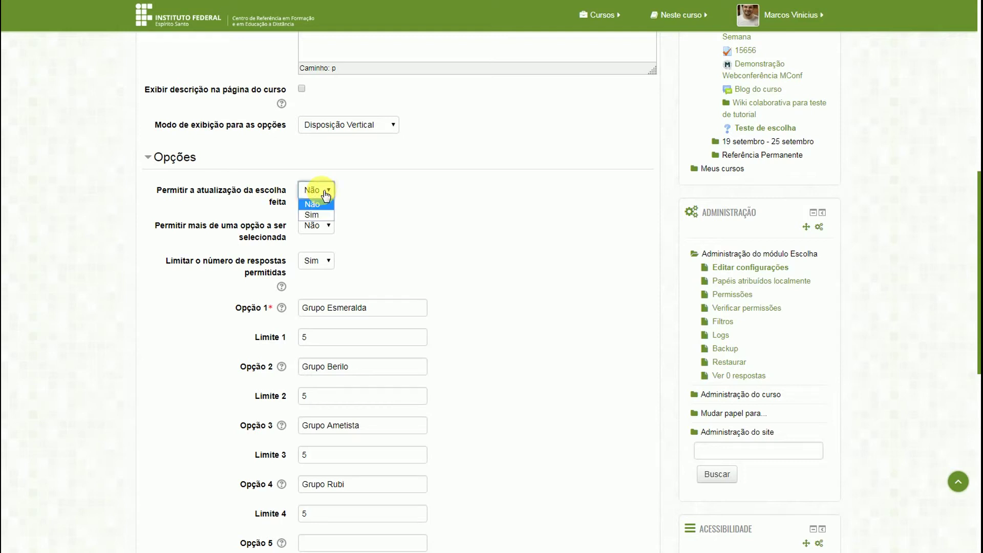
click(380, 204)
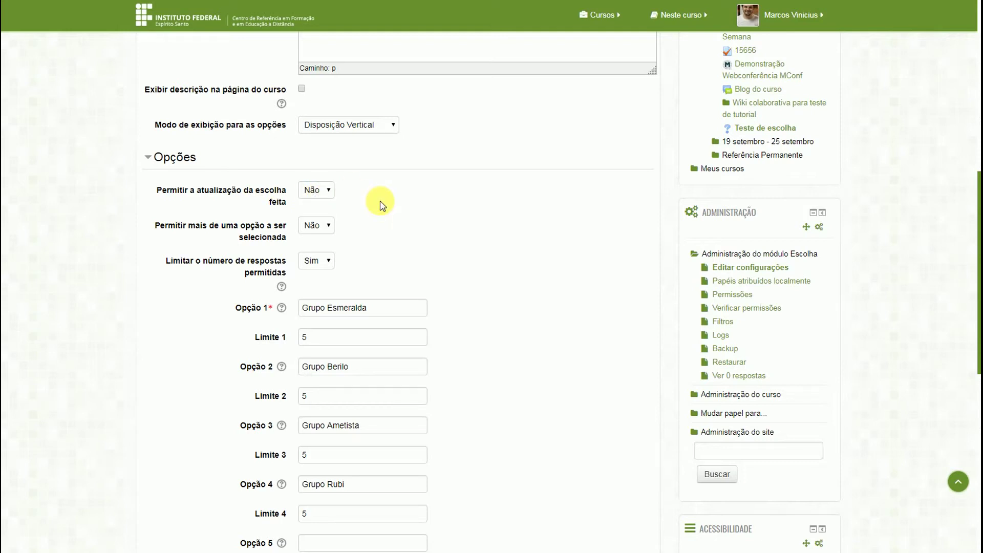
click(324, 226)
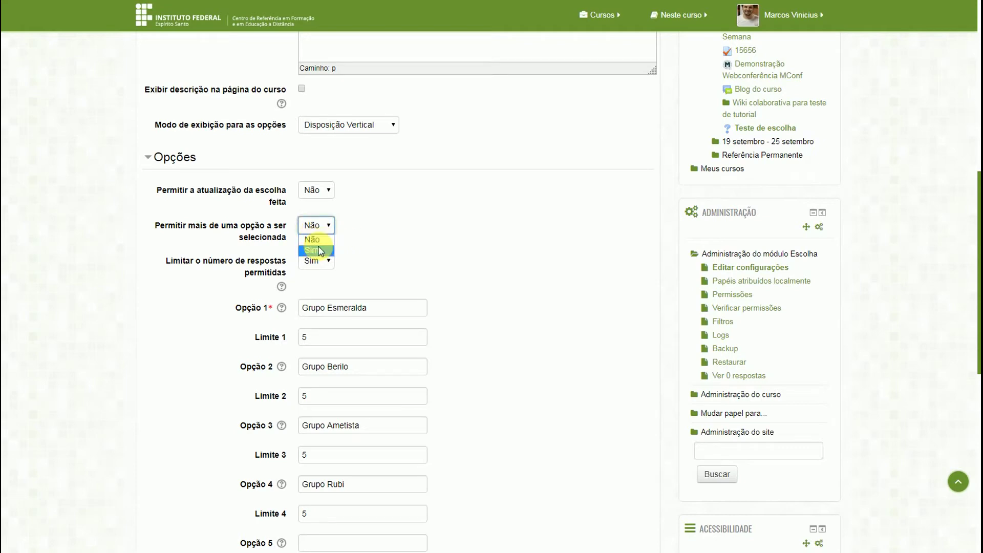
click(387, 227)
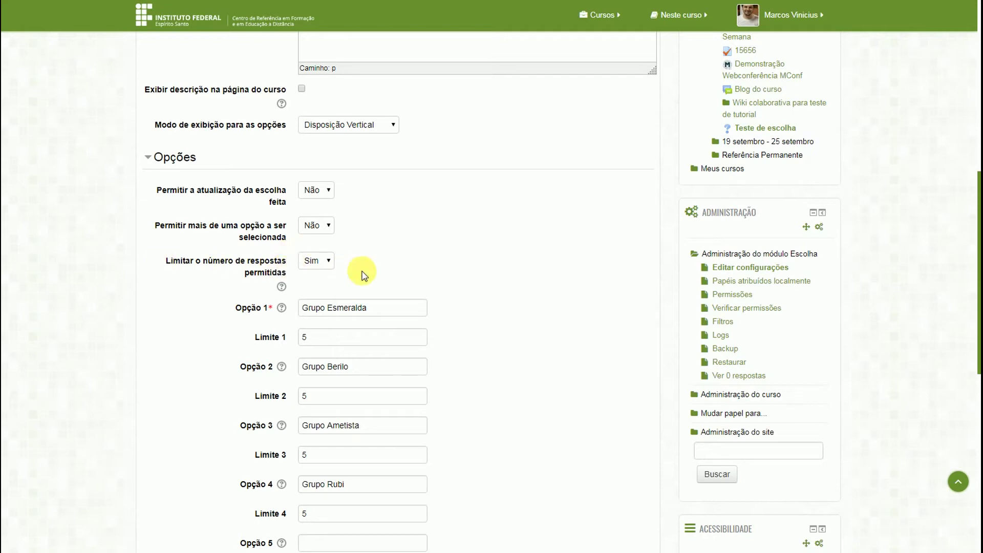
- Set the response limit of the first option, Grupo Esmeralda, to 5
scroll(530, 256, down, 1)
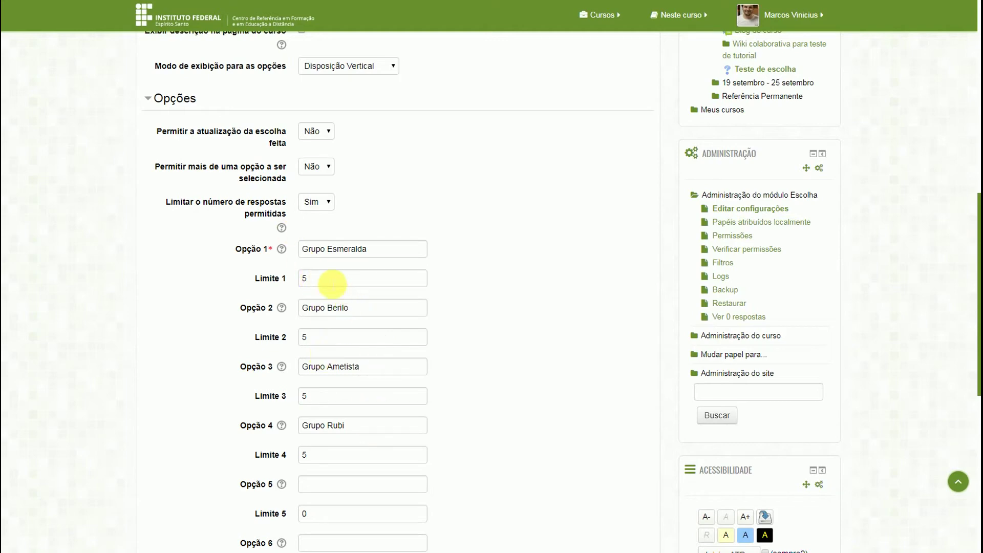
drag(335, 278, 304, 278)
text(5)
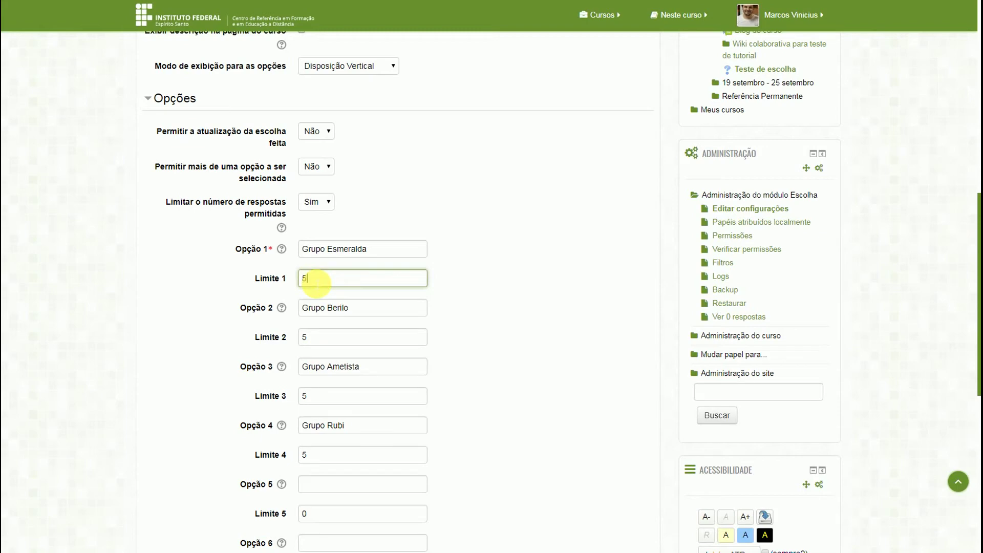
click(446, 273)
- Expand the Disponibilidade section and try accepting responses only within a set period
scroll(446, 273, down, 8)
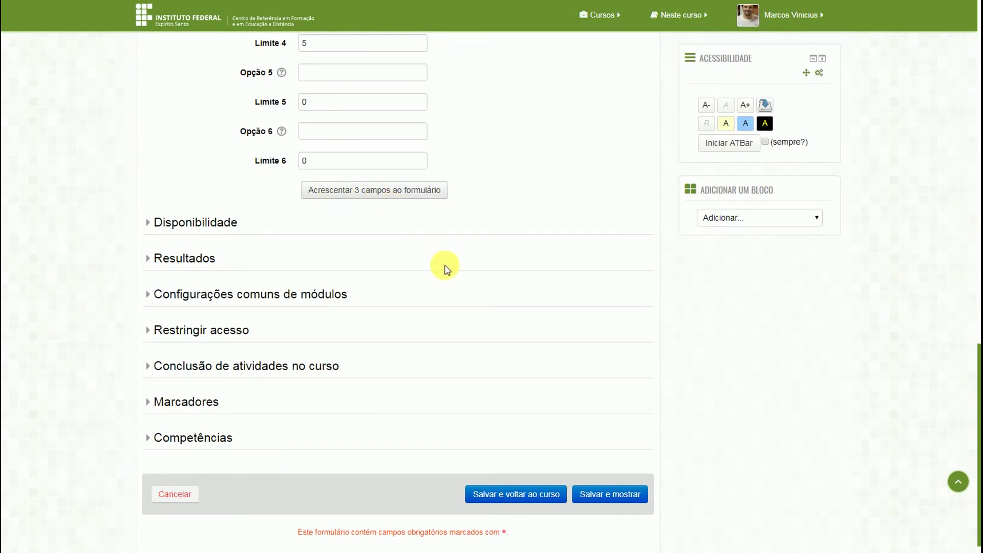
scroll(441, 268, up, 5)
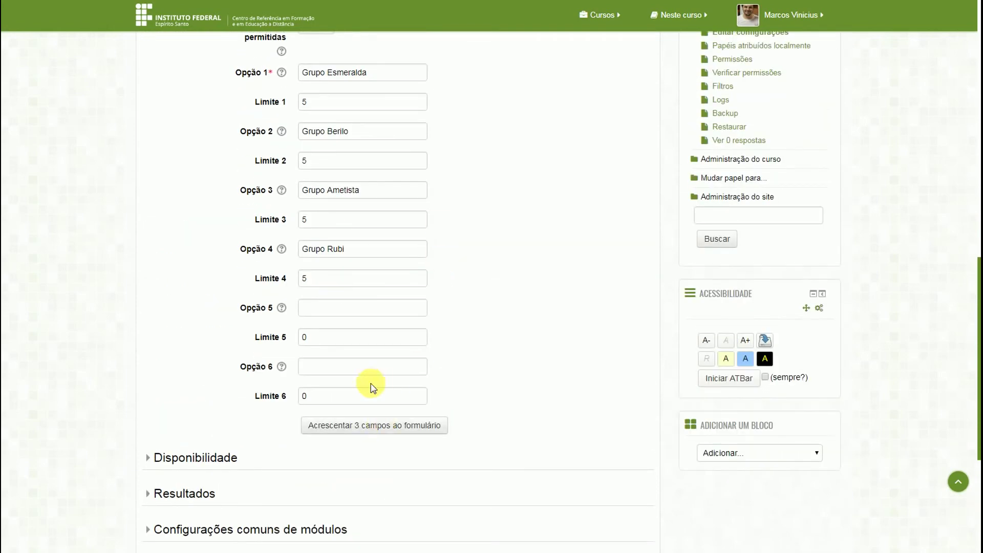
scroll(496, 399, down, 3)
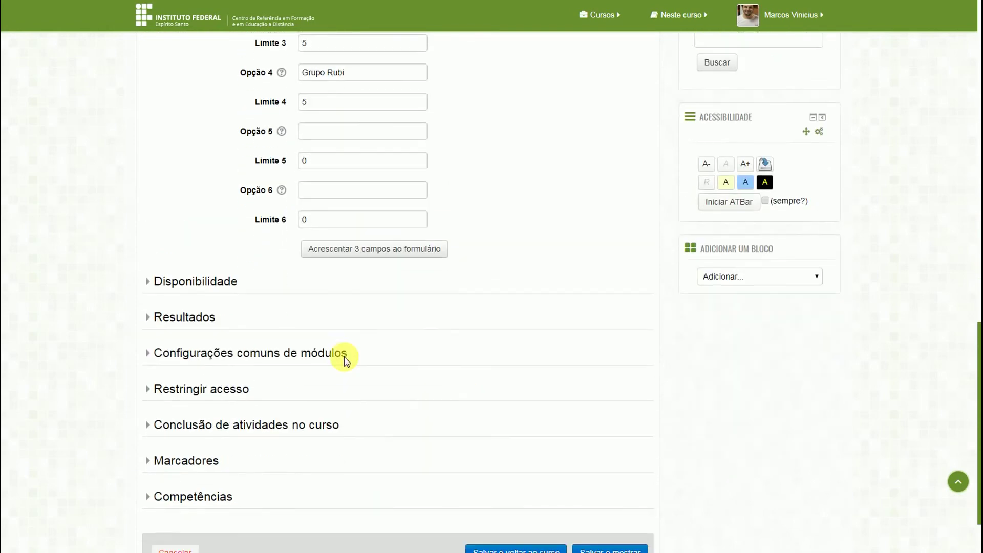
click(167, 282)
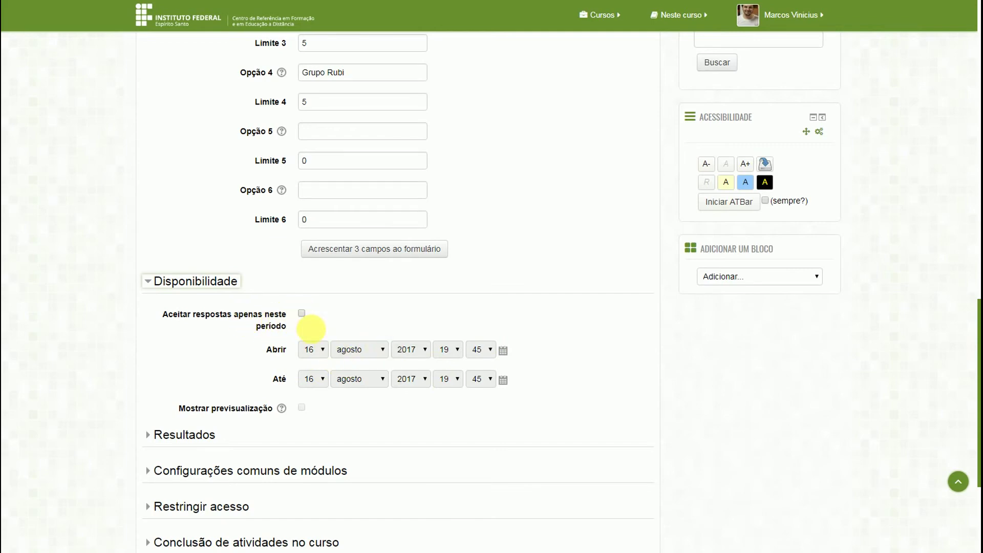
click(302, 315)
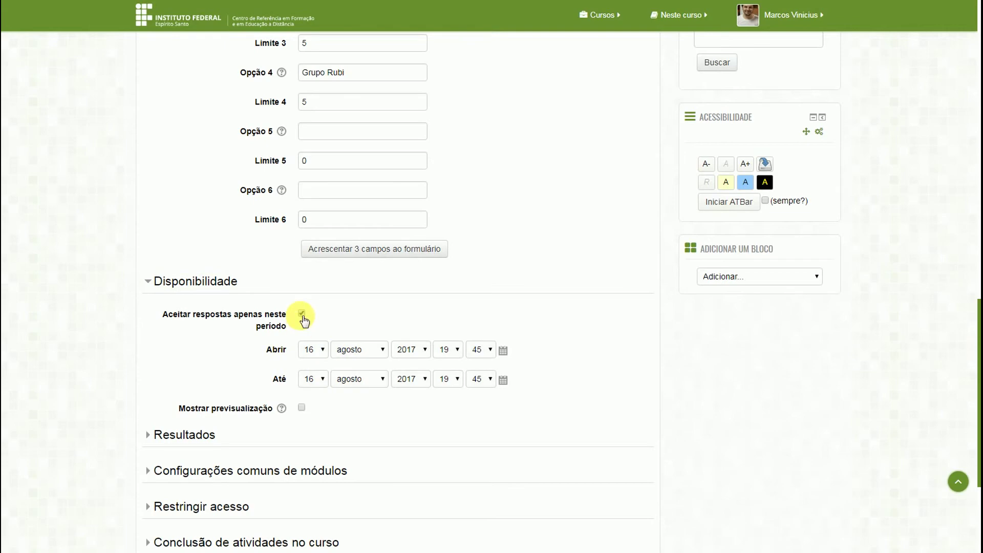
click(302, 315)
- Expand the Resultados section and examine the choices for publishing results alongside the restricted response period setting
click(180, 433)
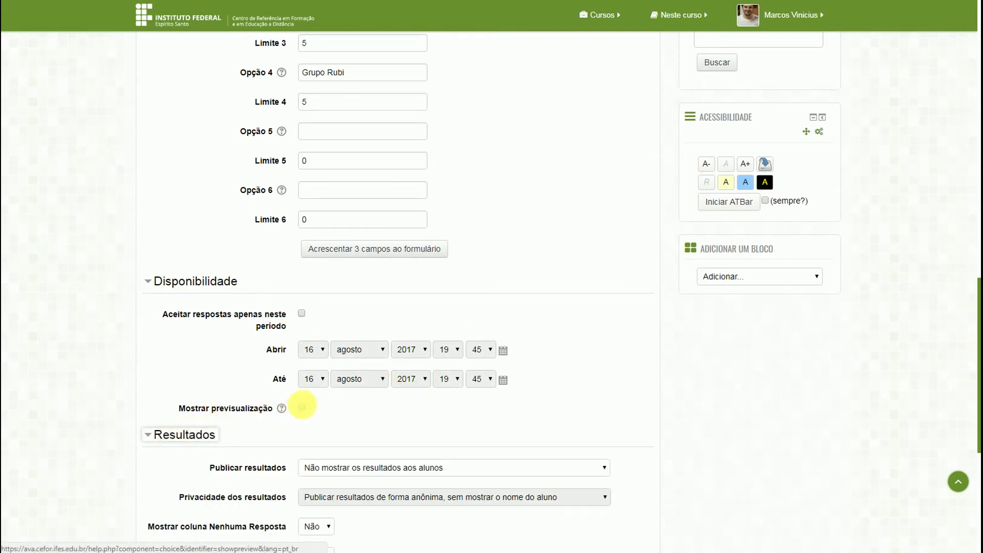
scroll(299, 402, down, 3)
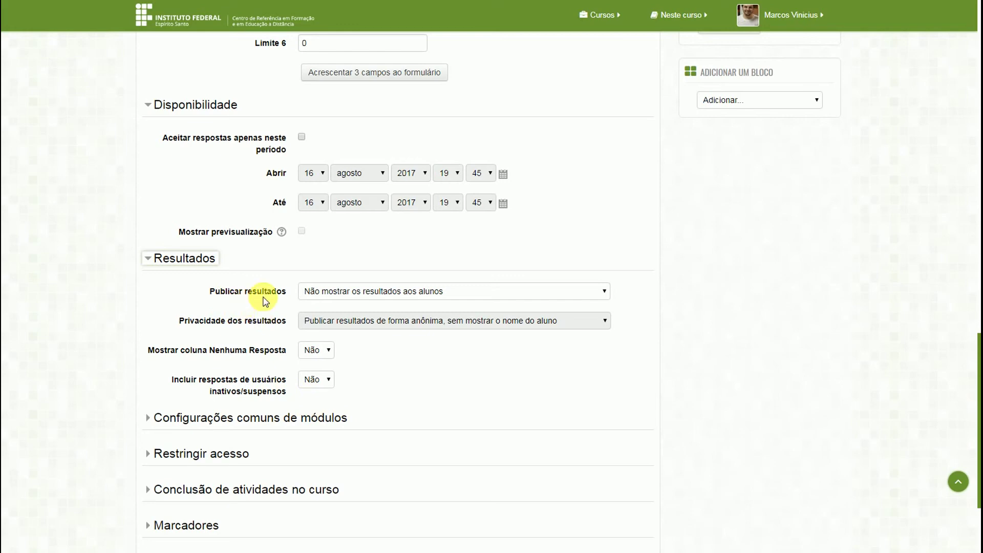
click(372, 298)
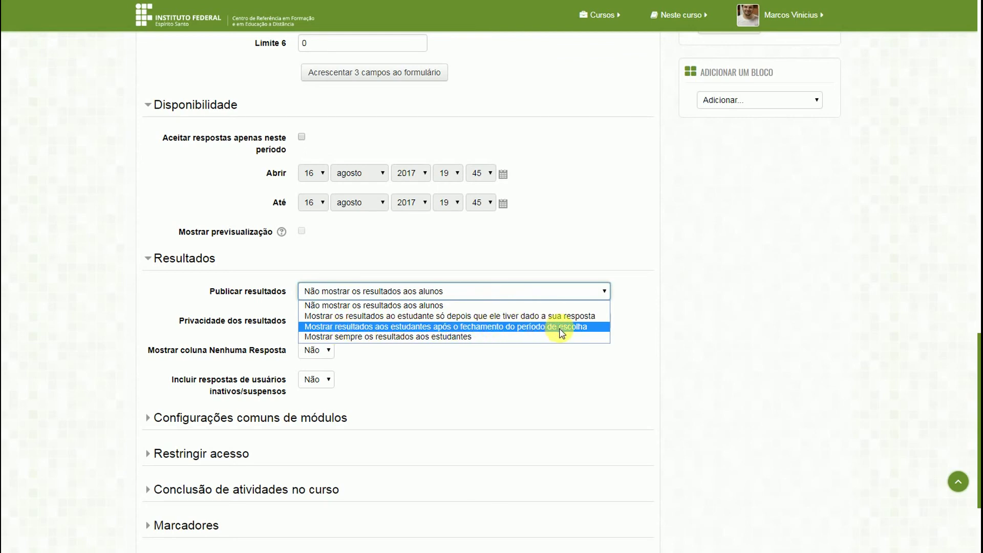
click(301, 137)
click(302, 138)
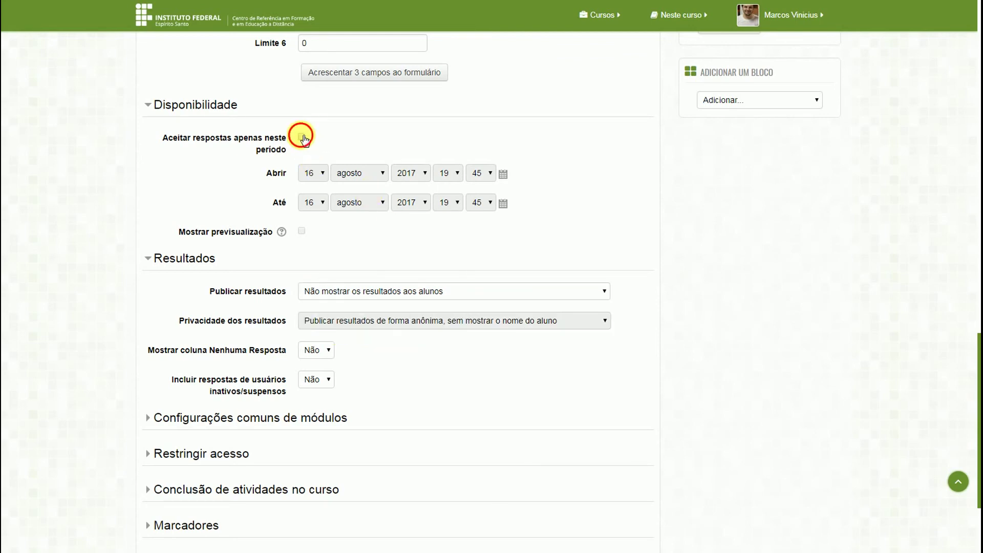
click(302, 137)
click(435, 290)
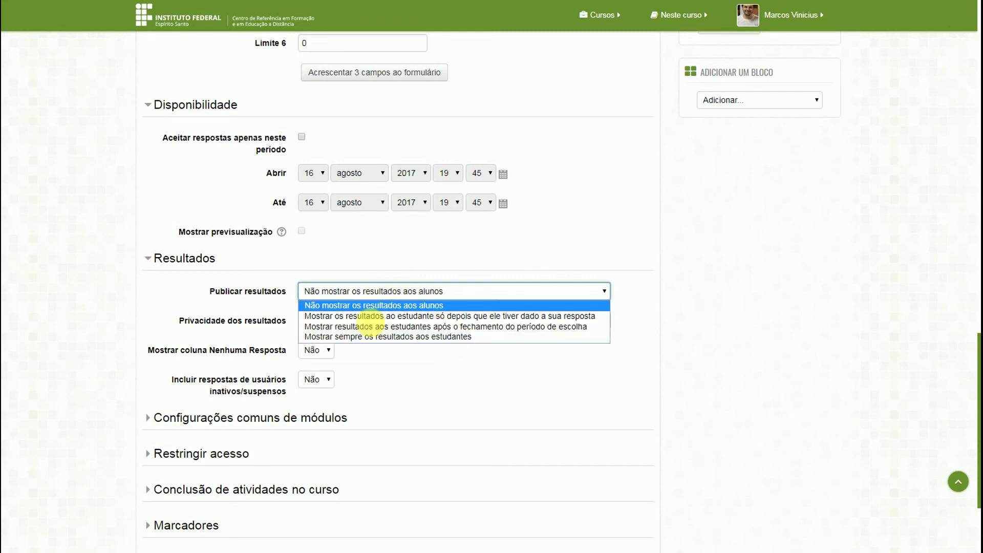
click(371, 269)
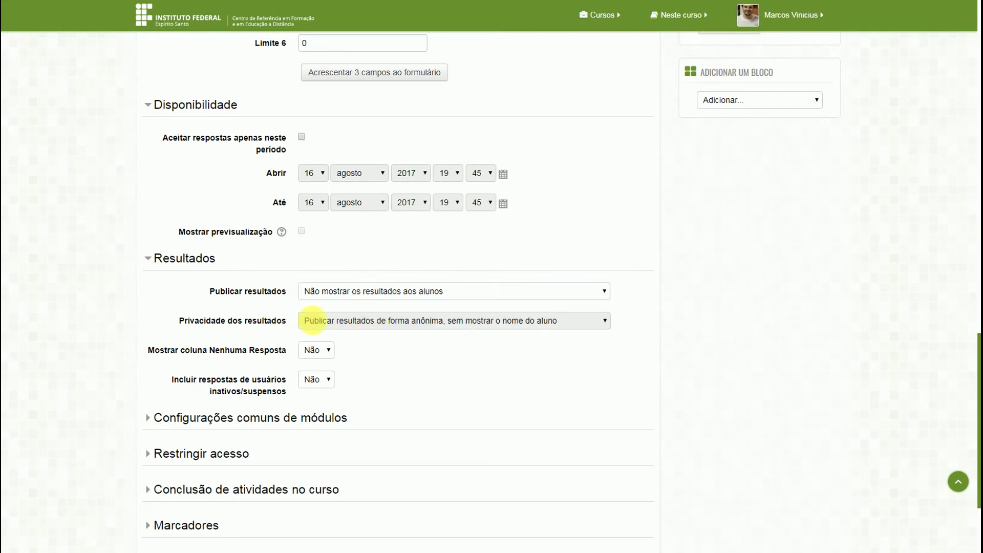
- Try showing results only after the student answers, inspect the privacy choices, and restore Não mostrar os resultados aos alunos
click(340, 292)
click(344, 316)
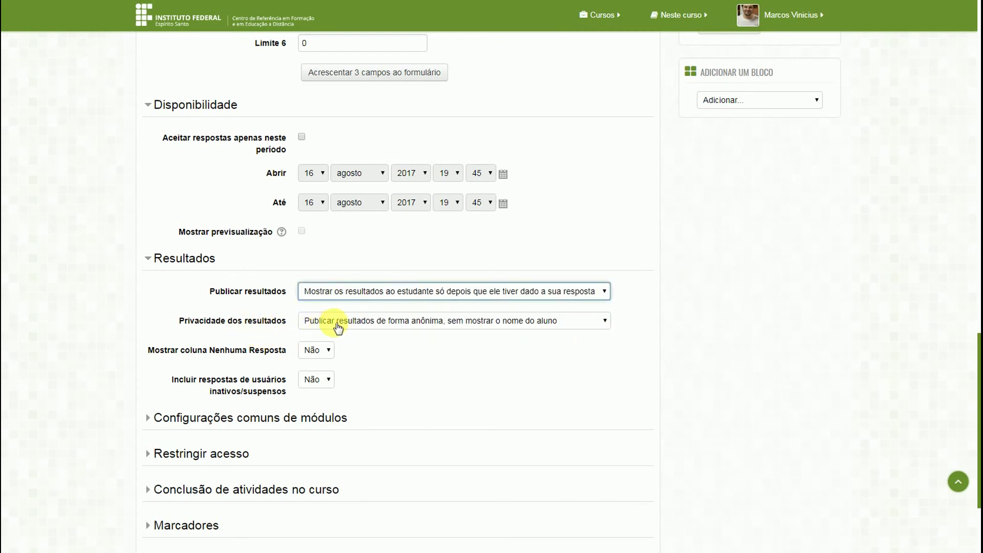
click(456, 324)
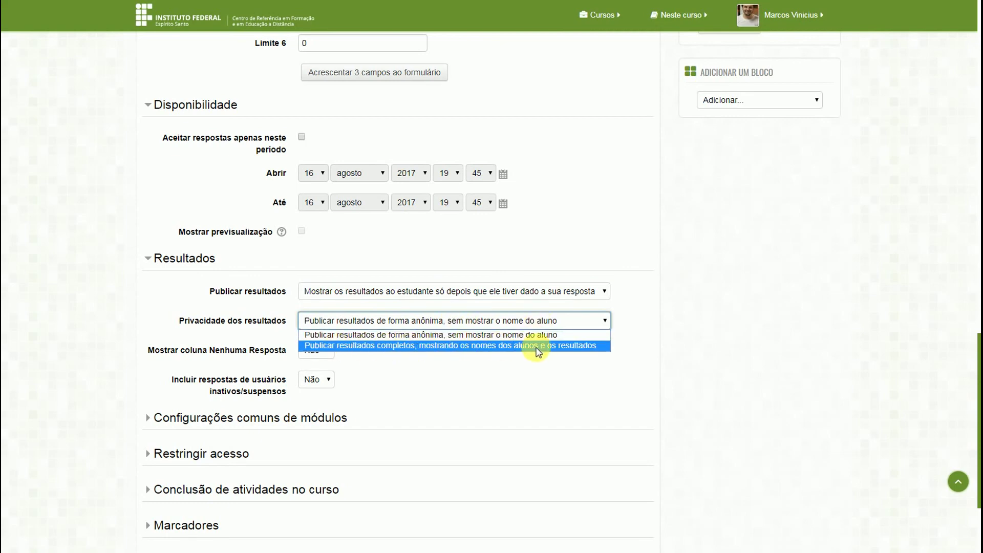
click(486, 383)
click(415, 292)
click(382, 305)
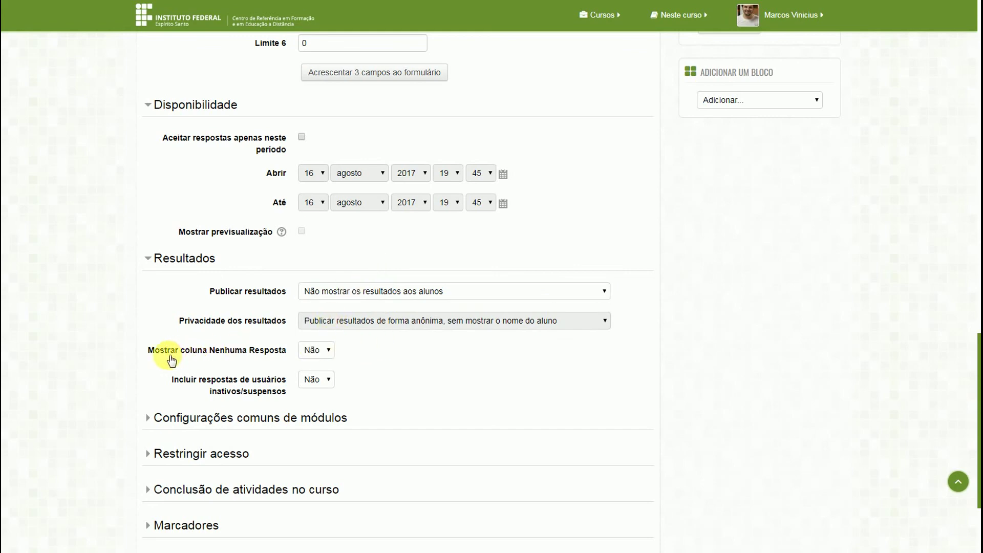
- Keep Mostrar coluna Nenhuma Resposta set to Não, then save the choice activity and display it
click(318, 351)
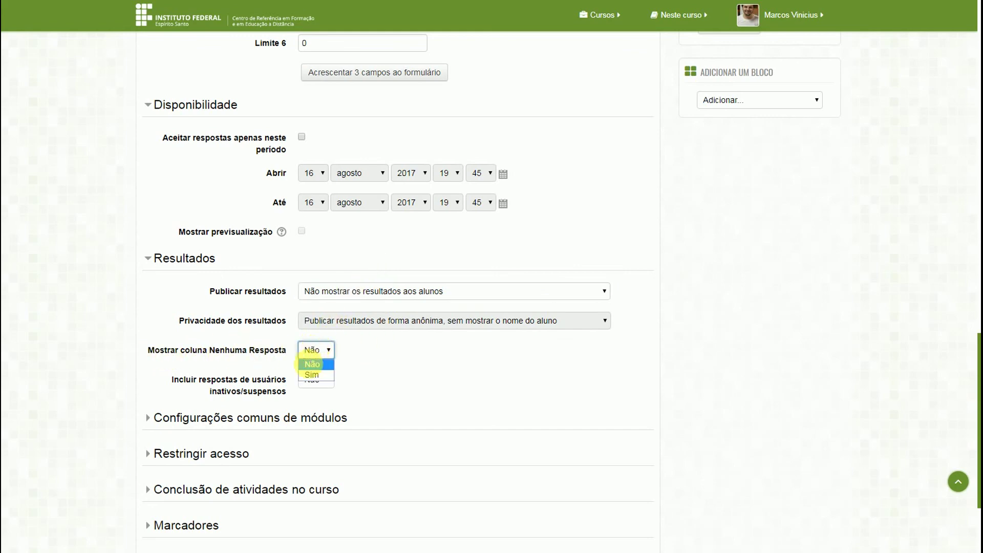
click(311, 365)
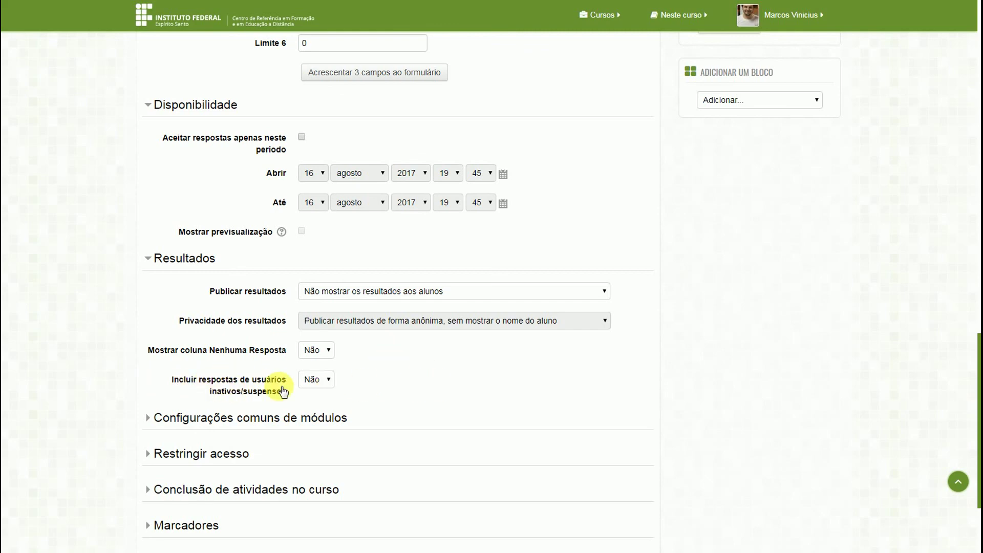
scroll(430, 390, down, 3)
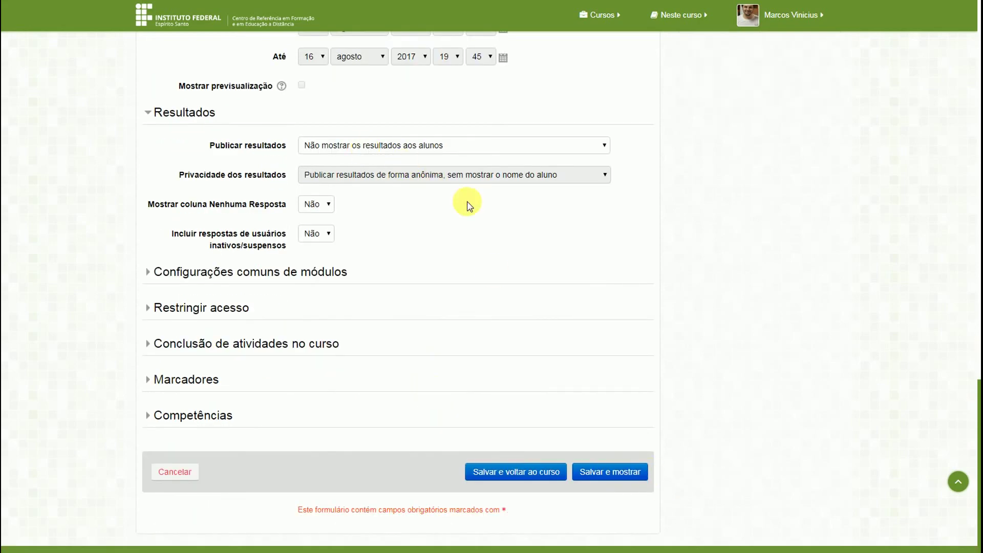
click(604, 476)
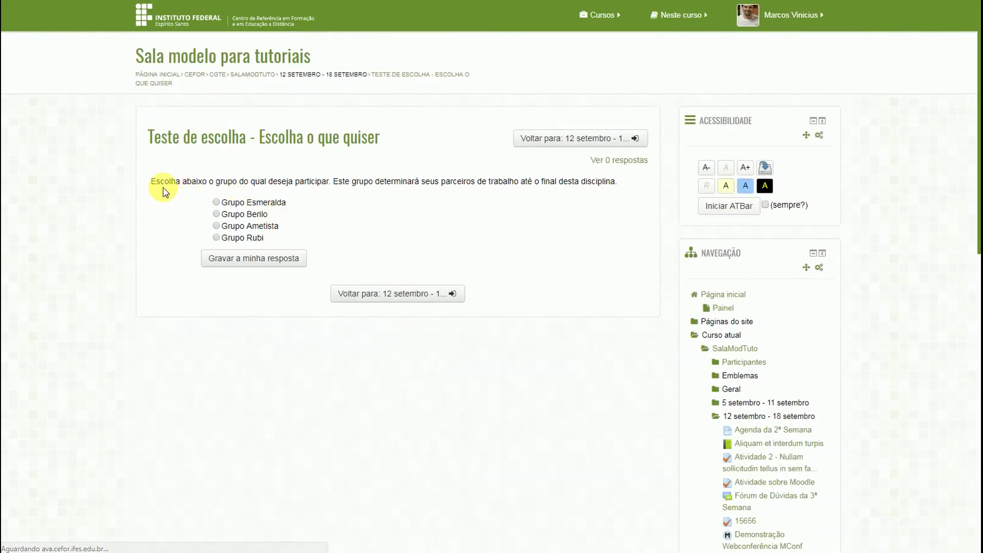
- Select Grupo Berilo as the answer in the choice activity
click(238, 215)
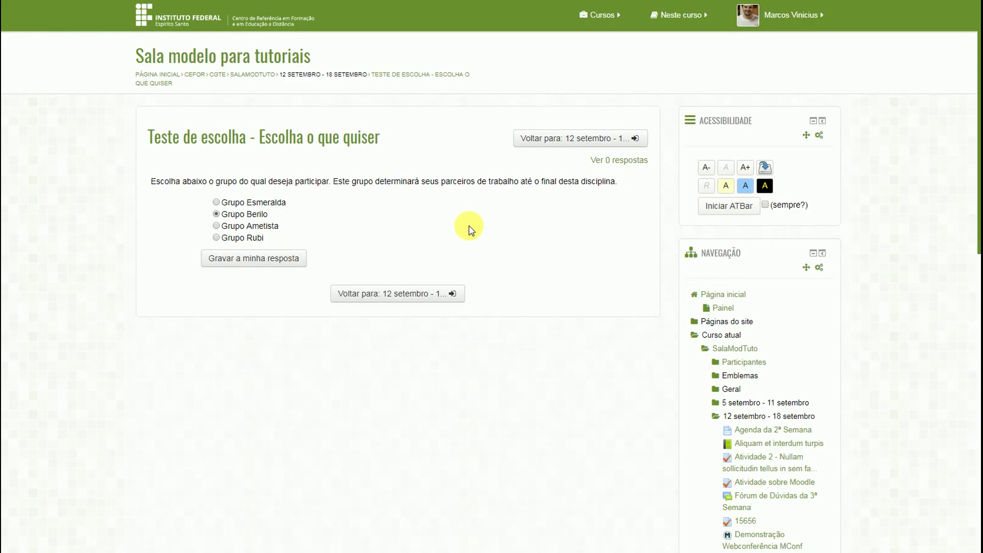